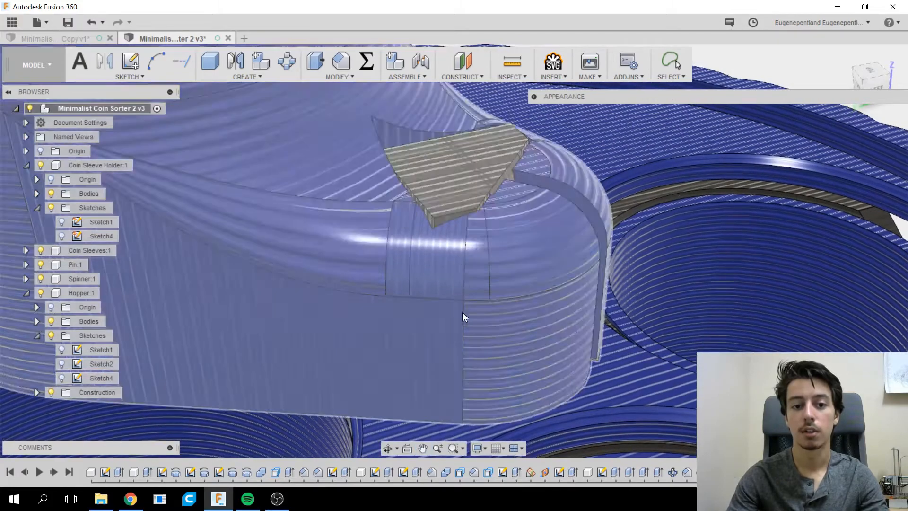
- Unassign and delete the 3D-printed blue and black appearances from the design, leaving only the default grey one
scroll(408, 197, down, 3)
shift+middle_drag(447, 160, 328, 288)
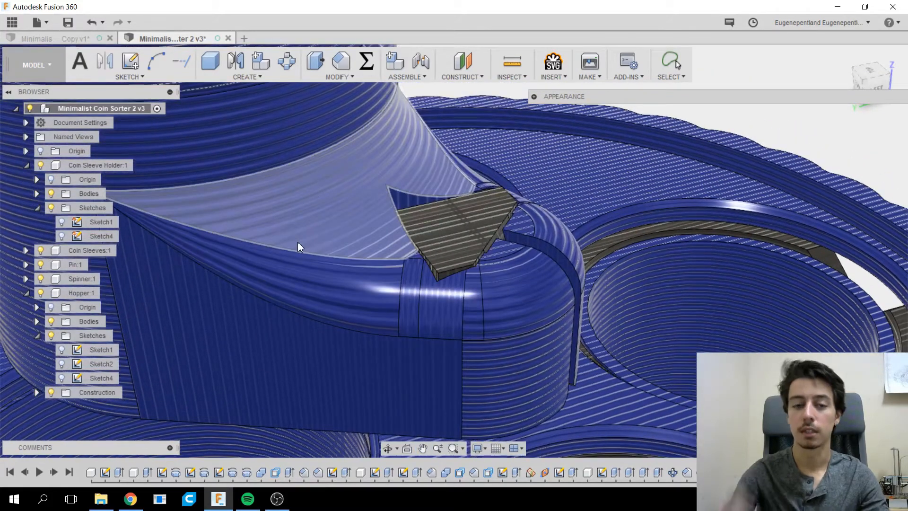
scroll(298, 244, down, 5)
shift+middle_drag(301, 231, 543, 290)
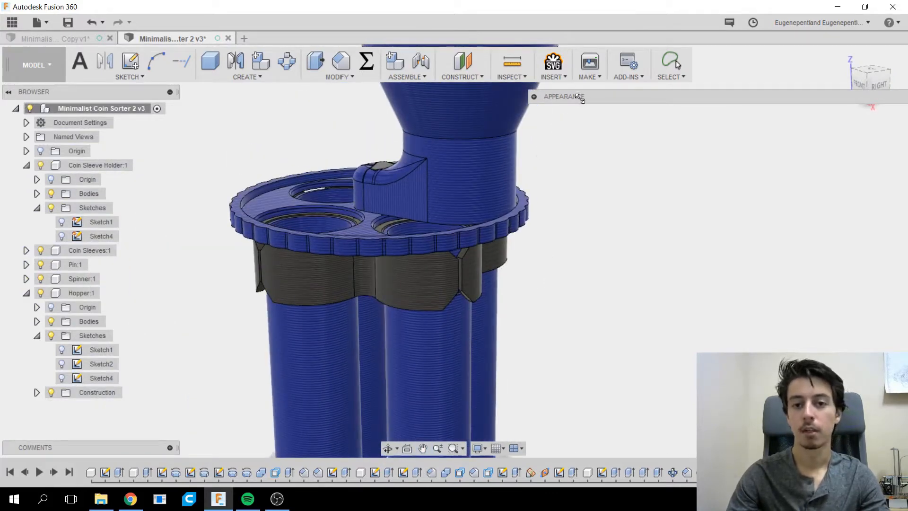
click(534, 97)
right_click(680, 199)
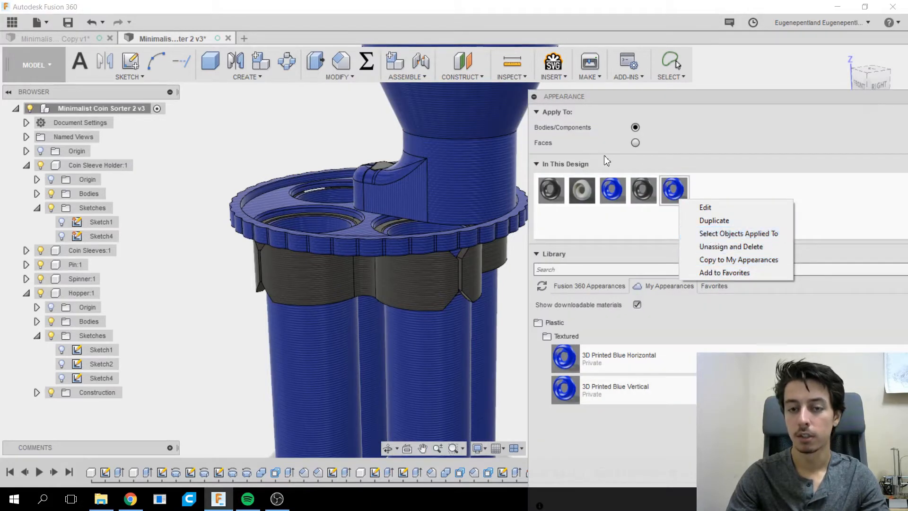
click(731, 246)
right_click(642, 203)
click(672, 239)
scroll(377, 242, down, 5)
shift+middle_drag(377, 243, 329, 175)
scroll(293, 176, up, 5)
scroll(357, 162, up, 2)
scroll(343, 183, down, 2)
scroll(333, 189, down, 2)
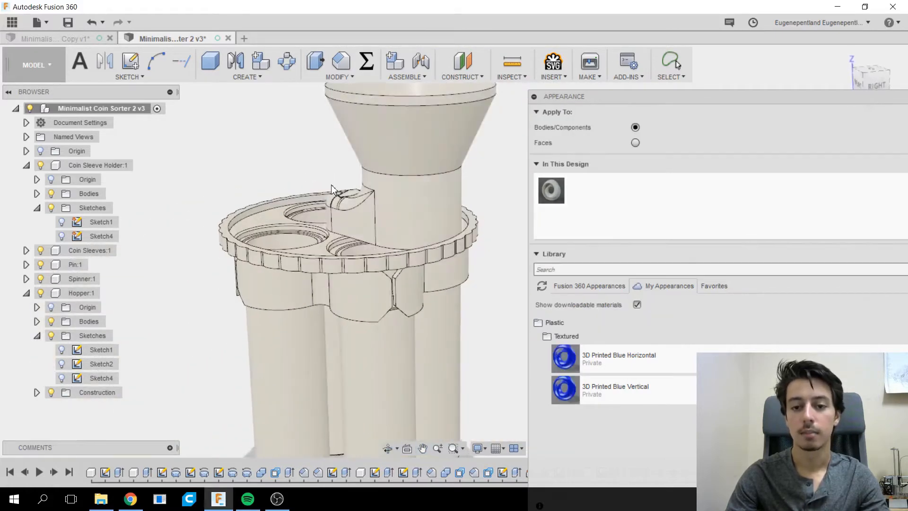
click(536, 256)
click(536, 255)
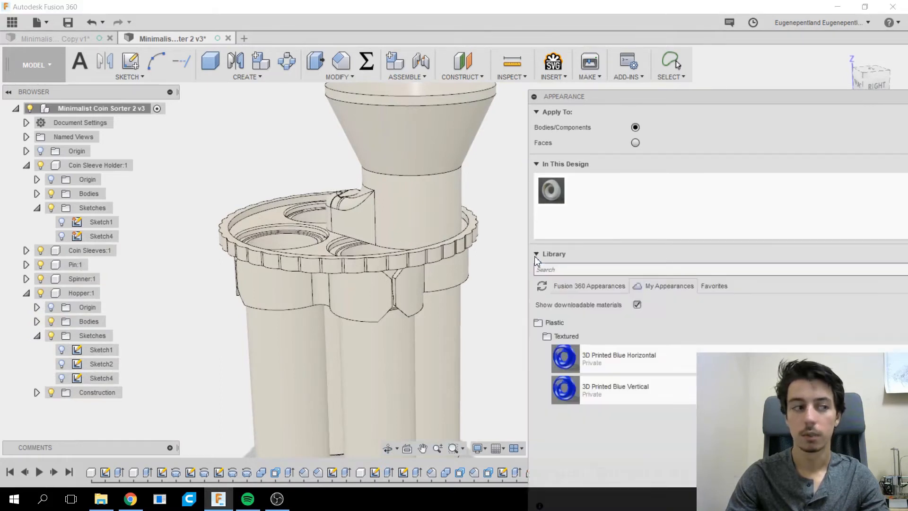
- Find Plastic - Glossy (Red) among the opaque plastics of the Fusion 360 appearance library and add it to this design
click(567, 285)
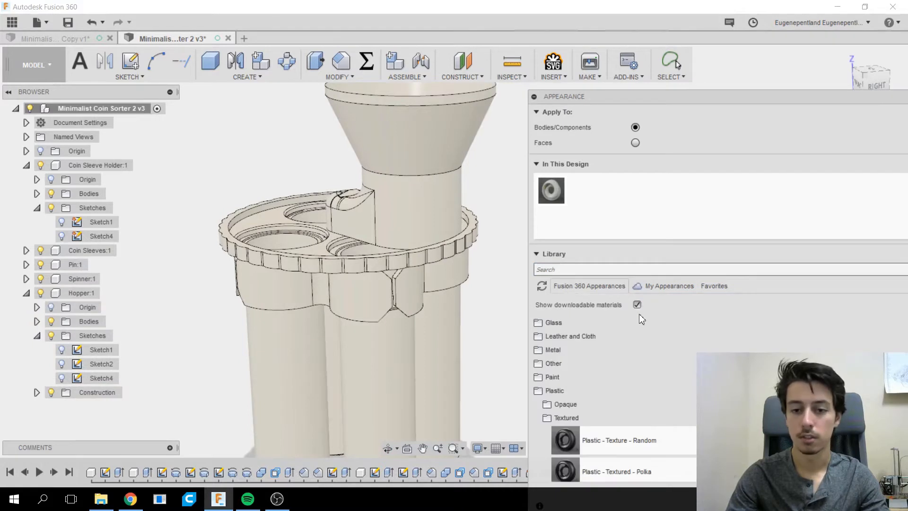
click(600, 350)
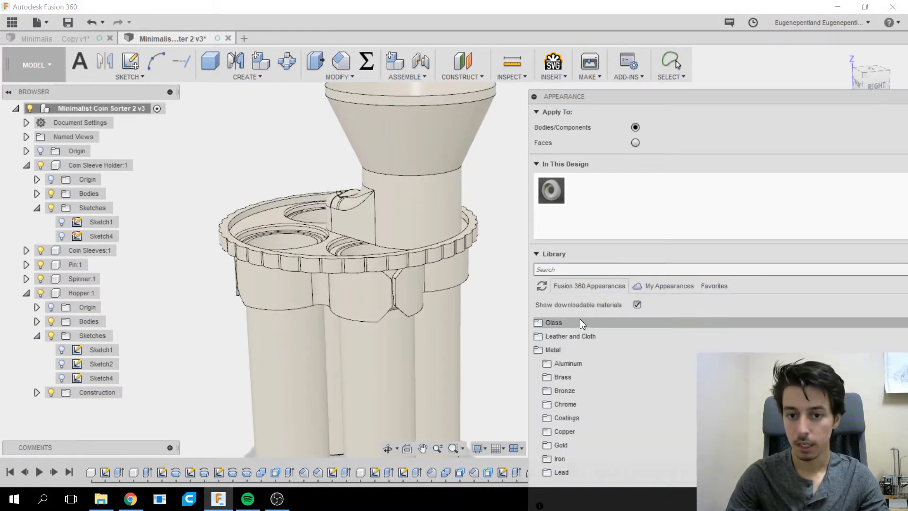
click(576, 350)
scroll(572, 350, down, 1)
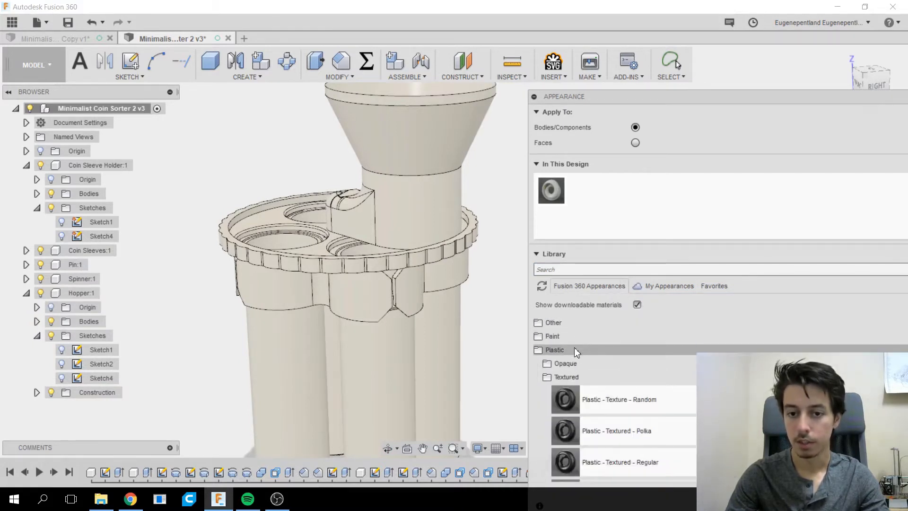
click(589, 378)
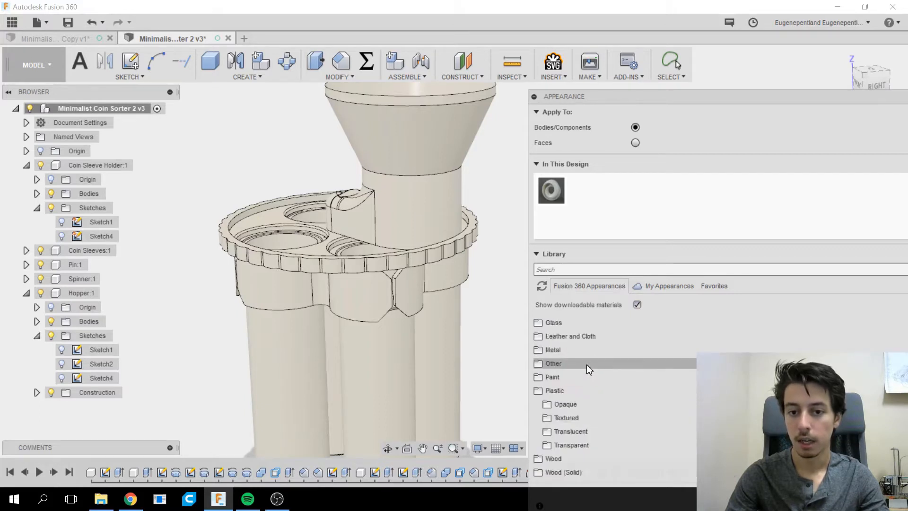
click(575, 405)
scroll(604, 350, down, 3)
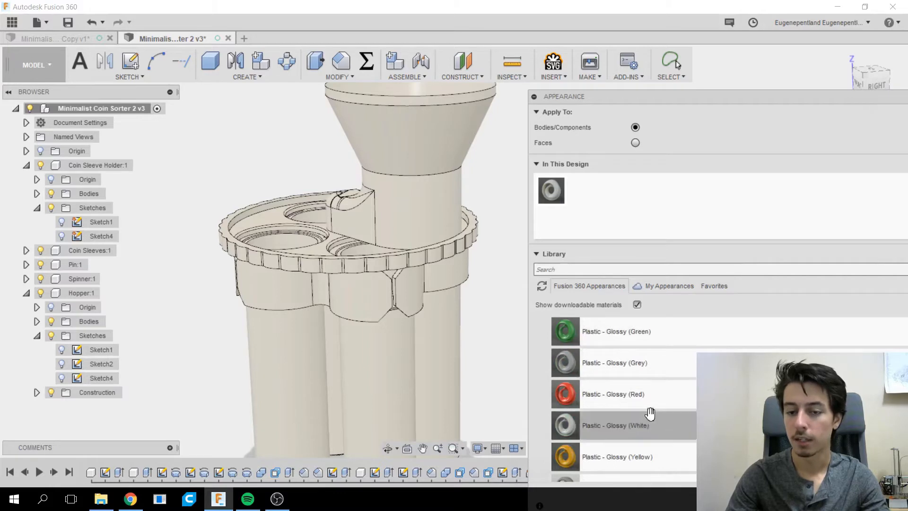
scroll(653, 355, down, 2)
scroll(649, 379, up, 2)
drag(647, 404, 642, 201)
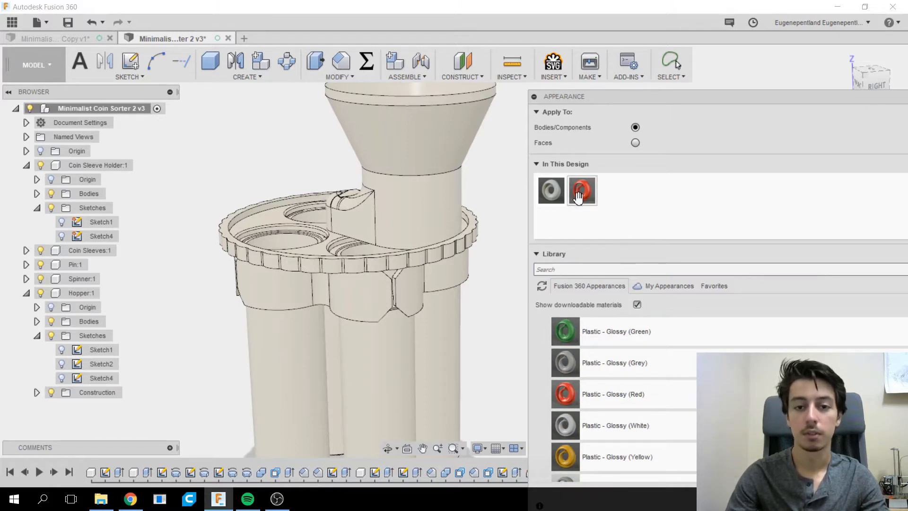
- Apply the Plastic - Glossy (Red) appearance to the hopper and the coin sleeves
drag(557, 189, 390, 183)
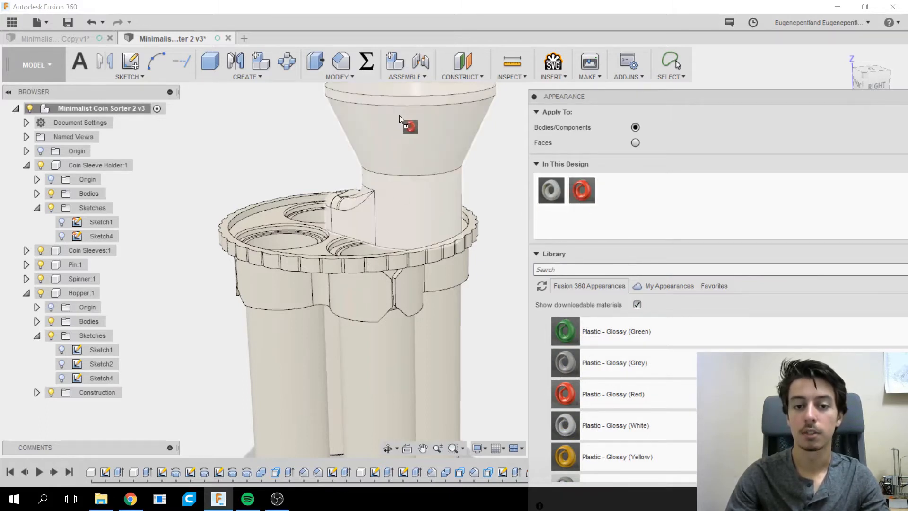
drag(400, 115, 573, 196)
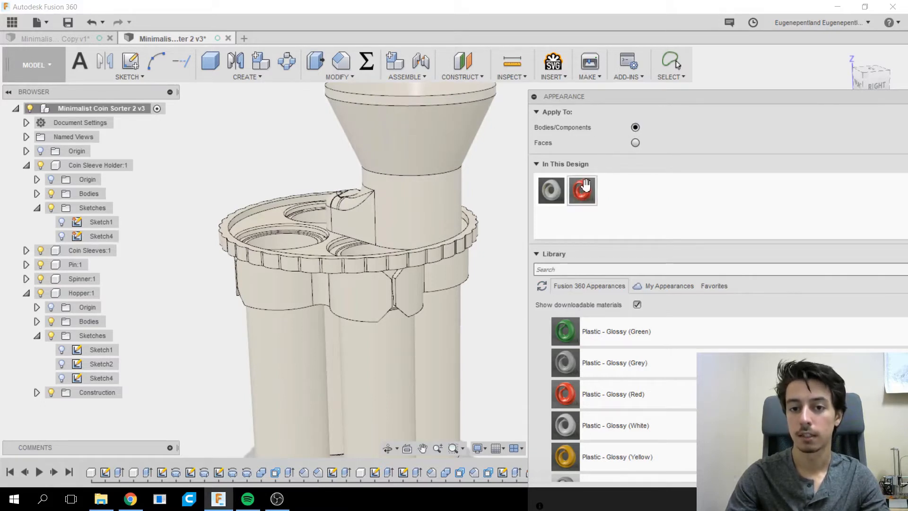
drag(585, 191, 436, 154)
drag(594, 190, 282, 373)
- Add Plastic - Matte (Black) to the design and apply it to the toothed disc, the sleeve holder below it and the small wedge beside the hopper
shift+middle_drag(240, 232, 497, 308)
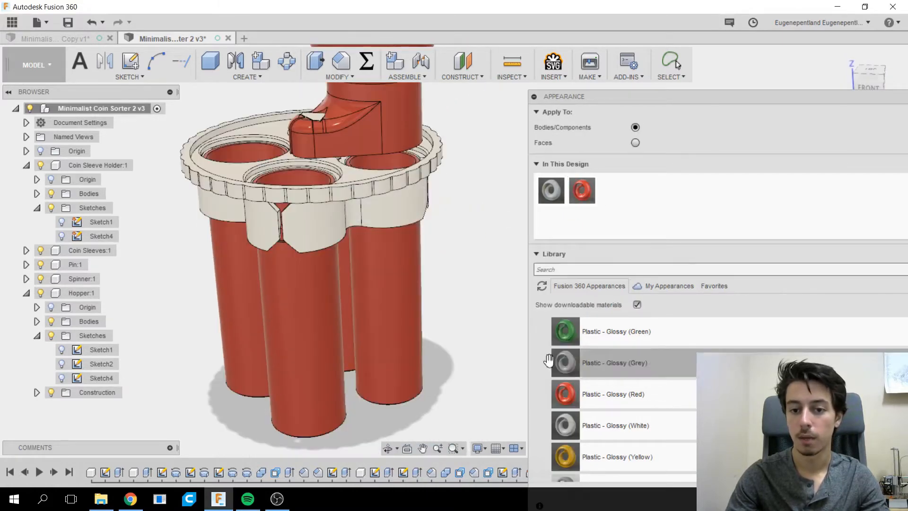
scroll(663, 412, down, 1)
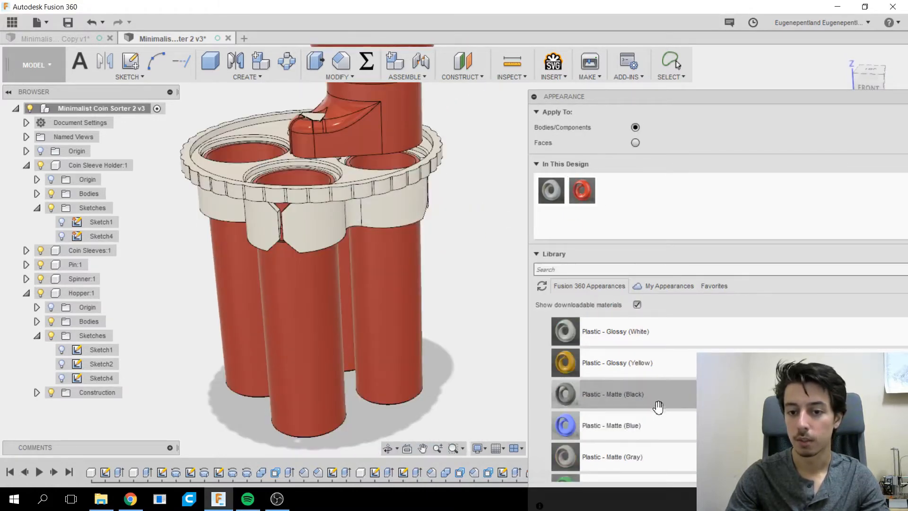
drag(658, 406, 615, 213)
middle_drag(424, 206, 427, 297)
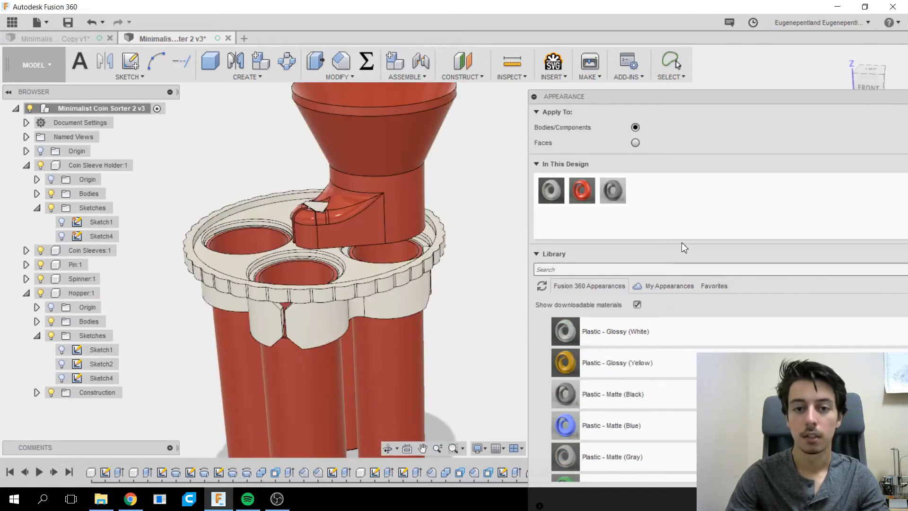
drag(613, 190, 387, 308)
drag(579, 202, 363, 288)
shift+middle_drag(376, 355, 359, 382)
drag(614, 191, 314, 213)
shift+middle_drag(394, 332, 336, 291)
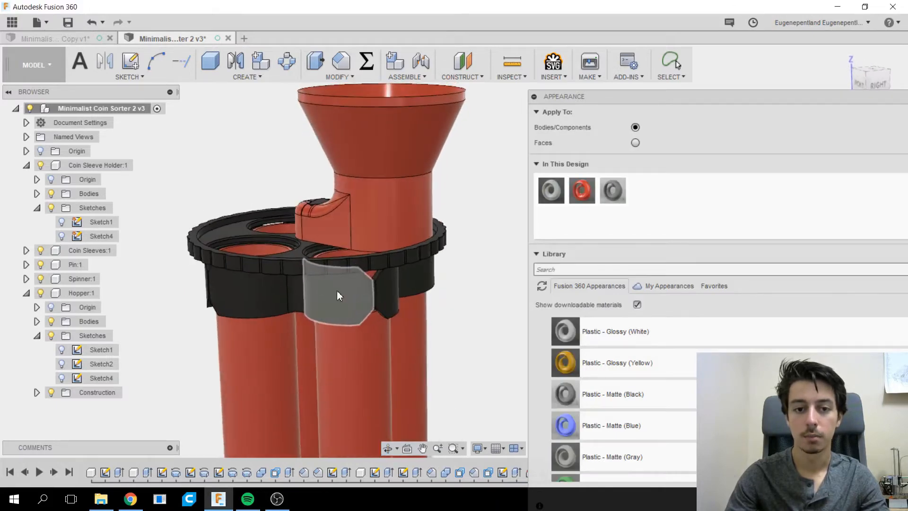
- Open the advanced material settings of the Plastic - Glossy (Red) appearance
scroll(371, 227, up, 4)
scroll(383, 194, down, 3)
middle_drag(382, 195, 384, 282)
shift+middle_drag(466, 195, 384, 249)
scroll(358, 261, up, 4)
middle_drag(329, 276, 400, 289)
scroll(404, 272, down, 3)
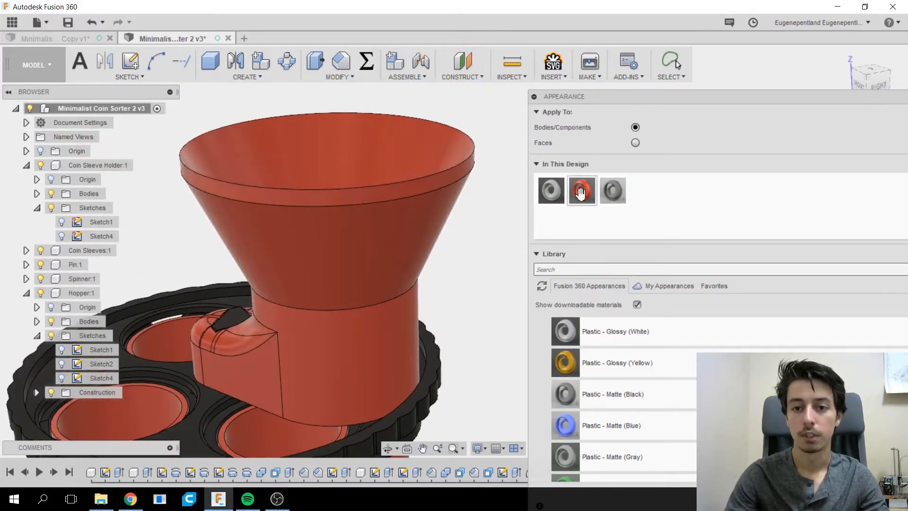
right_click(581, 192)
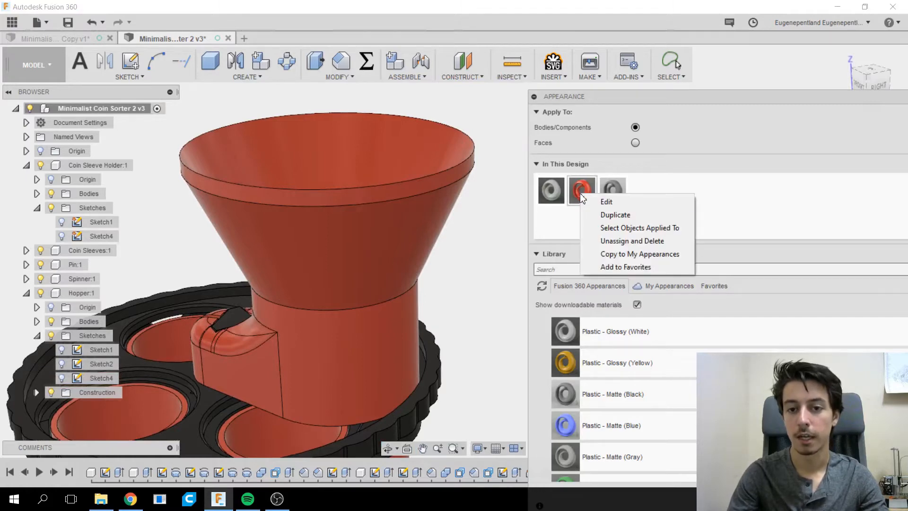
click(623, 204)
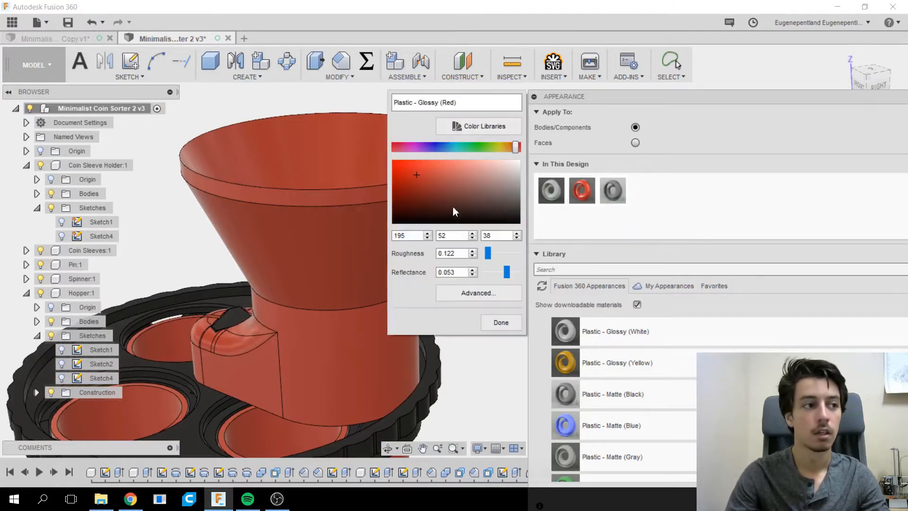
click(464, 293)
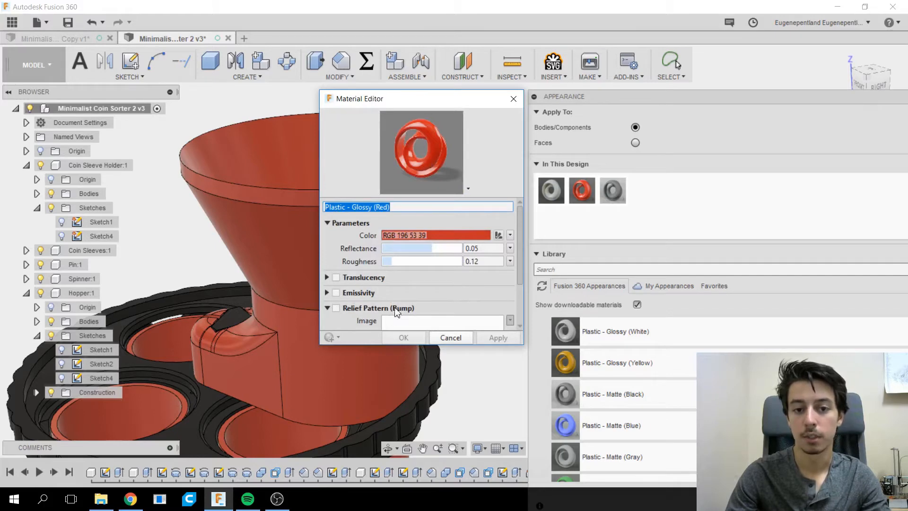
- Enable the Relief Pattern (Bump) for the red plastic and load 300 micron.png as its image
click(336, 308)
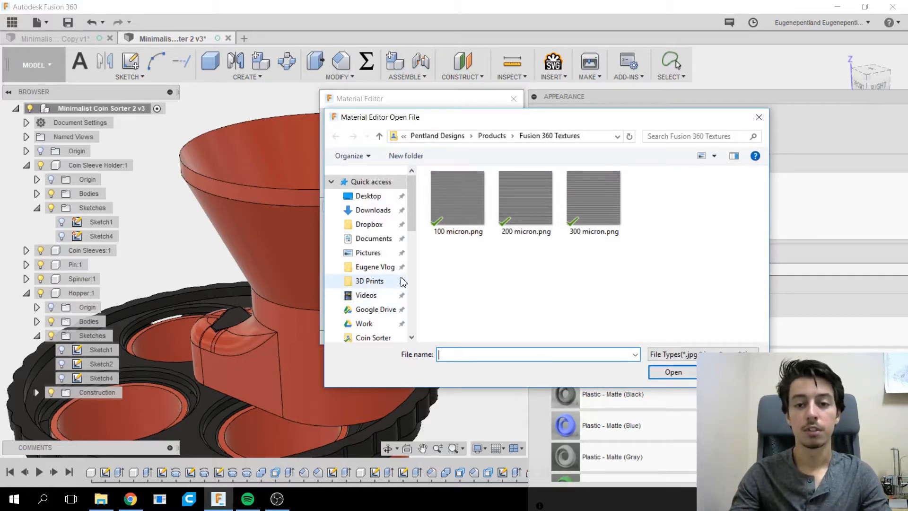
click(526, 198)
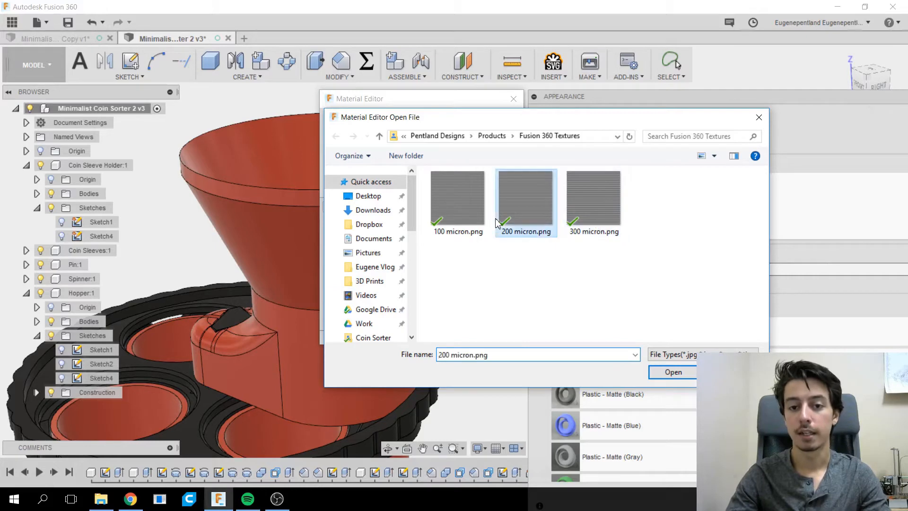
click(586, 197)
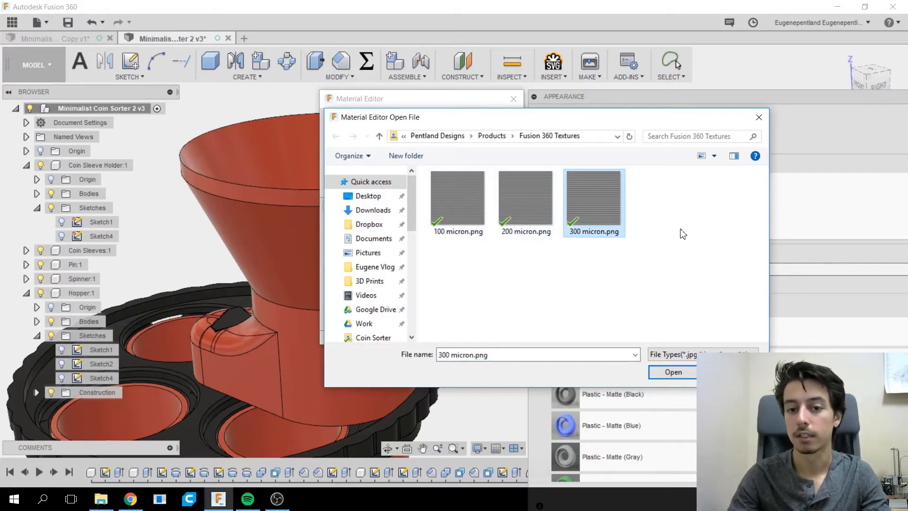
double_click(591, 215)
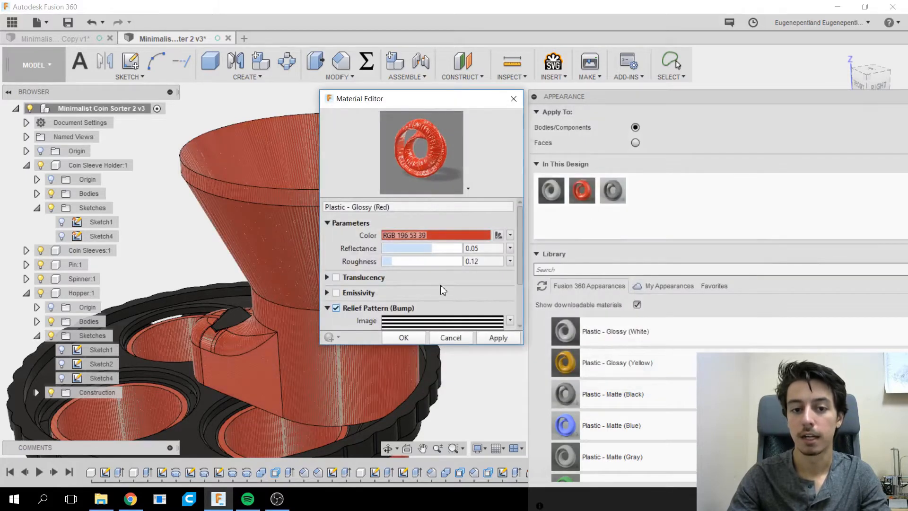
- Examine the size and direction of the layer-line texture on the hopper's cone and neck
scroll(254, 334, up, 5)
shift+middle_drag(227, 208, 243, 185)
scroll(244, 213, down, 3)
scroll(251, 268, up, 6)
middle_drag(247, 242, 170, 274)
scroll(177, 206, down, 3)
scroll(172, 275, down, 3)
middle_drag(229, 302, 194, 209)
scroll(222, 288, up, 5)
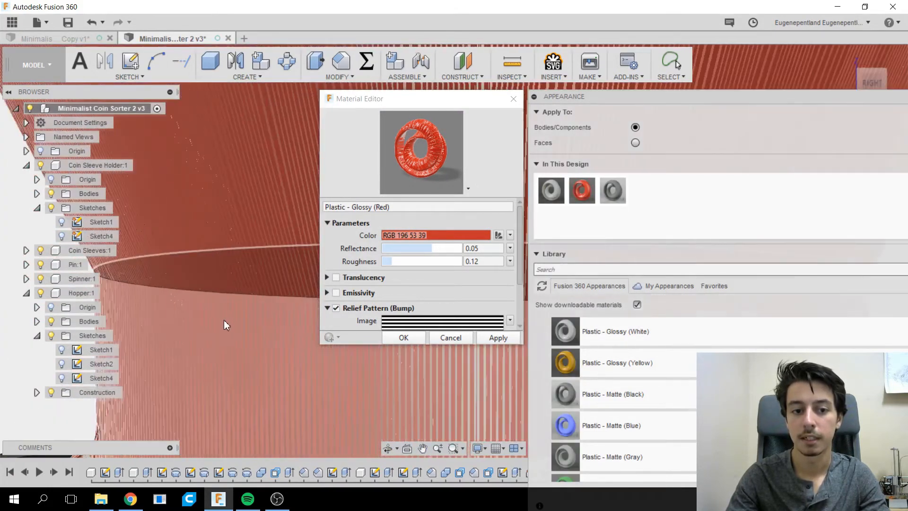
middle_drag(225, 322, 222, 190)
scroll(223, 236, down, 4)
shift+middle_drag(227, 280, 333, 308)
scroll(331, 305, down, 1)
scroll(213, 201, down, 2)
middle_drag(209, 182, 207, 254)
middle_drag(224, 219, 284, 208)
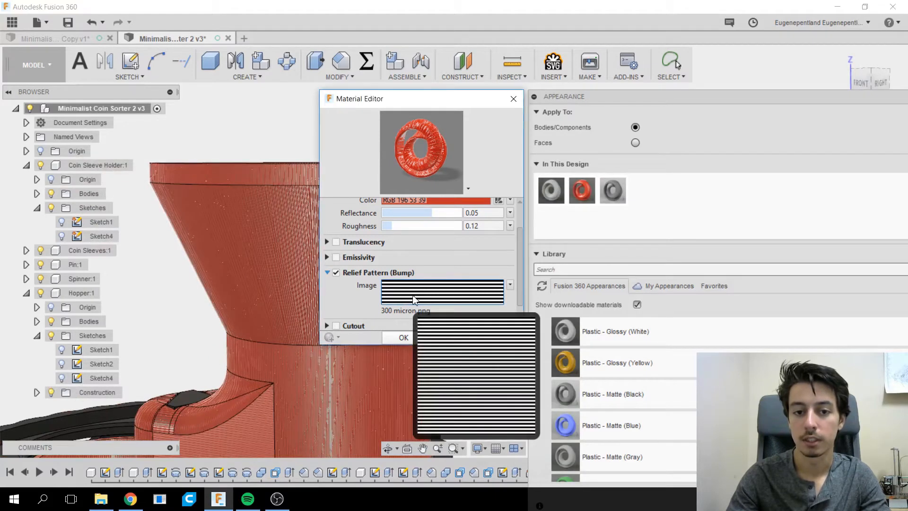
- Open the texture settings of the 300 micron.png relief image and move both editor windows clear of the hopper
click(415, 298)
drag(393, 31, 622, 52)
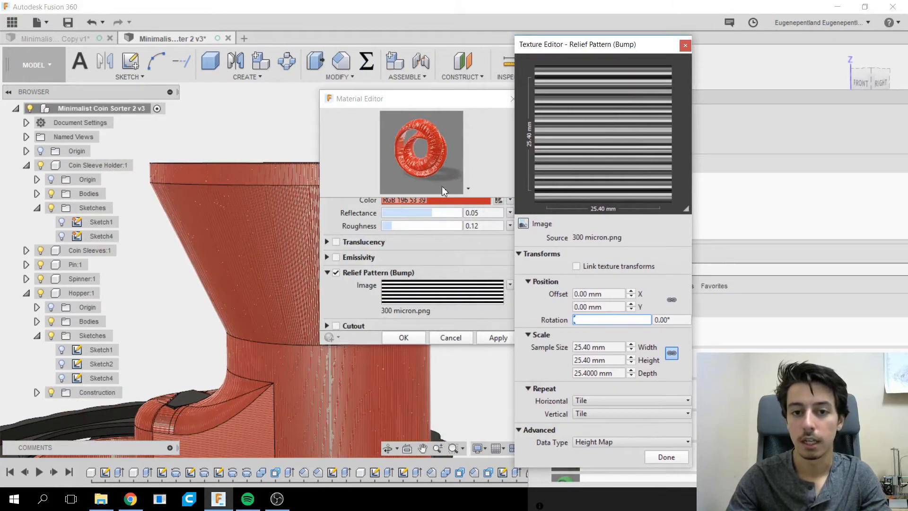
drag(394, 102, 791, 117)
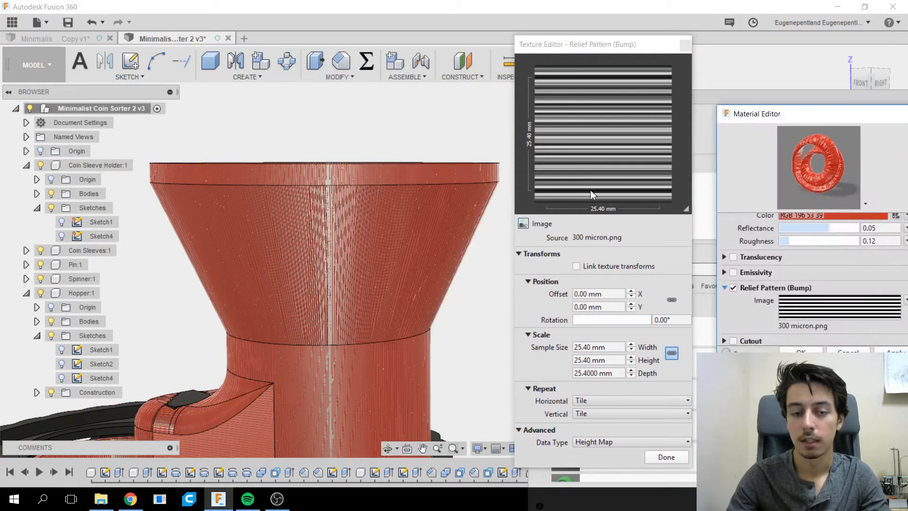
- Set the relief texture's rotation to 90° and check the layer-line direction on the hopper
scroll(432, 317, up, 2)
scroll(449, 274, up, 4)
middle_drag(450, 274, 473, 193)
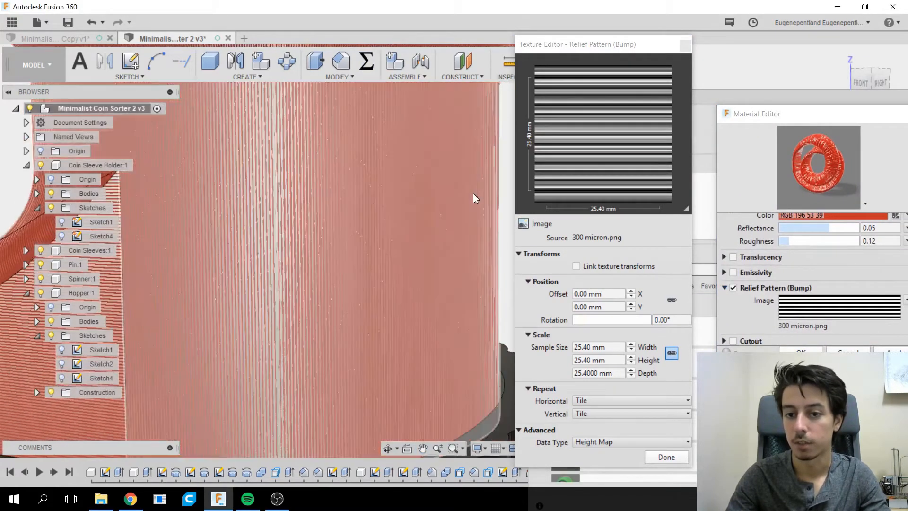
scroll(473, 193, down, 4)
scroll(816, 293, down, 1)
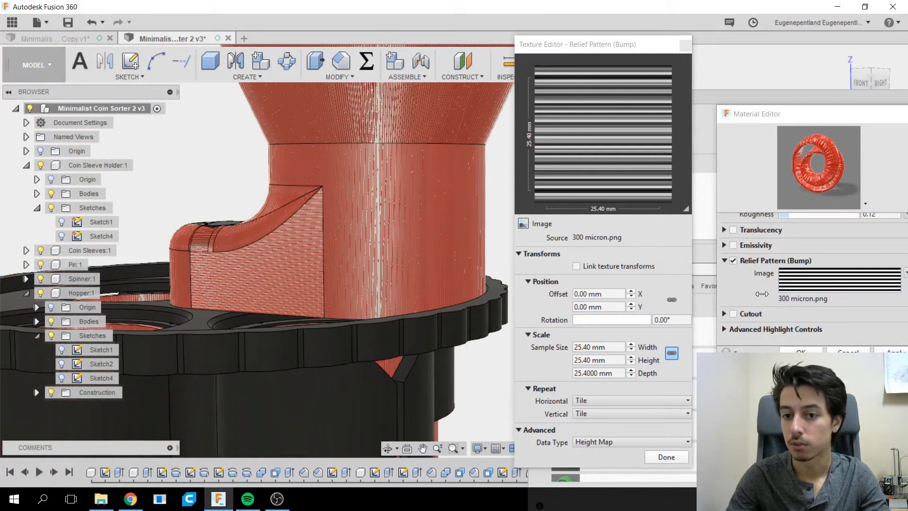
click(678, 274)
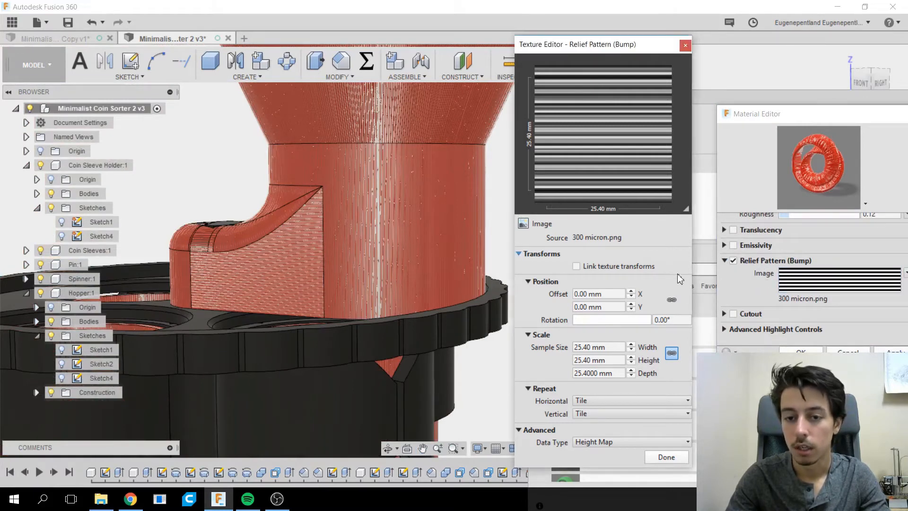
mouse_move(578, 321)
mouse_down()
mouse_move(602, 325)
mouse_move(593, 325)
mouse_up()
click(665, 321)
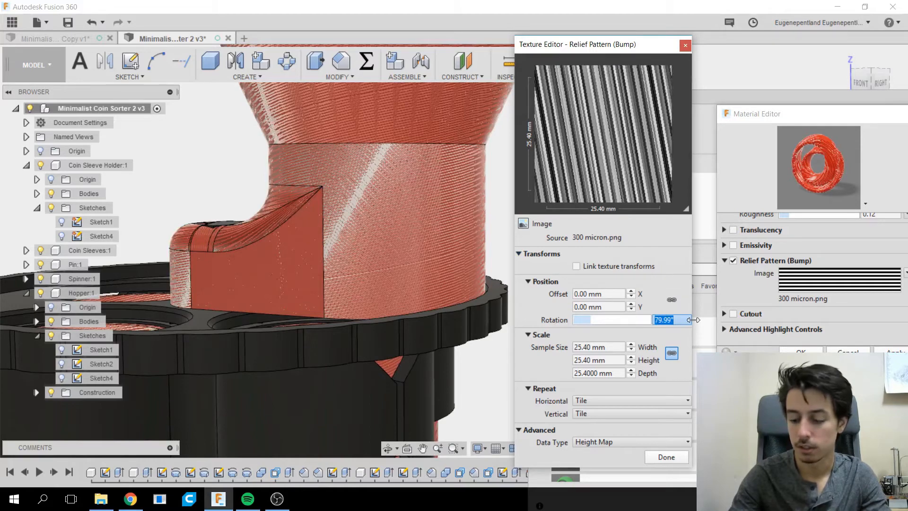
key(Return)
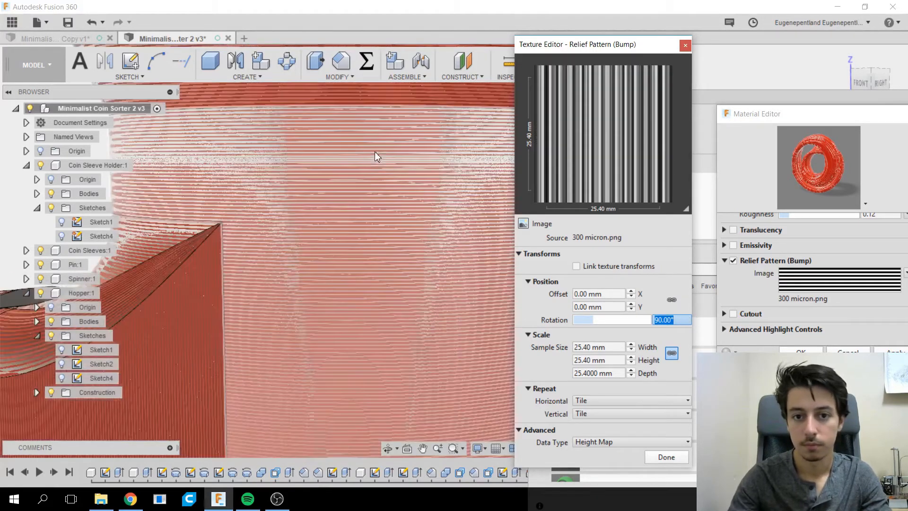
scroll(375, 154, up, 5)
shift+middle_drag(354, 223, 351, 237)
scroll(352, 237, down, 4)
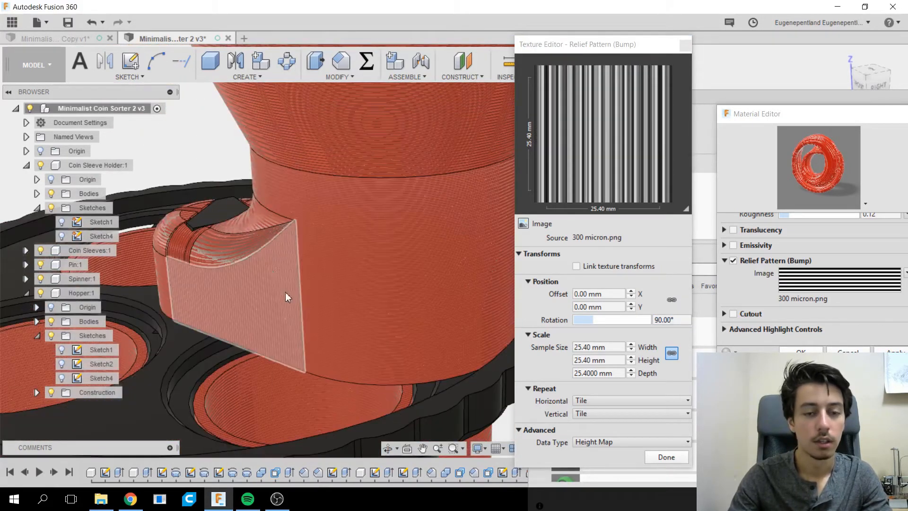
- Inspect the layer lines on the flat side of the hopper's spout, accept the relief texture settings and close the material editor
shift+middle_drag(211, 159, 217, 145)
scroll(341, 274, up, 8)
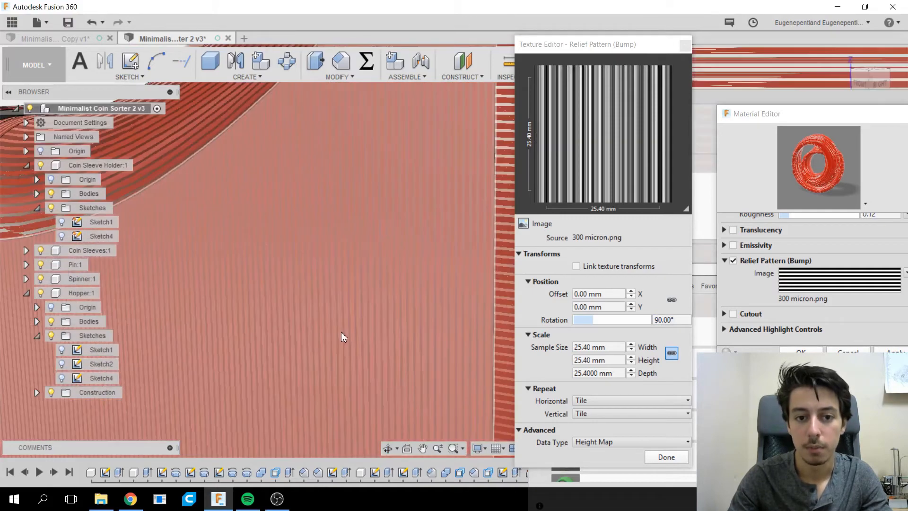
scroll(271, 278, down, 5)
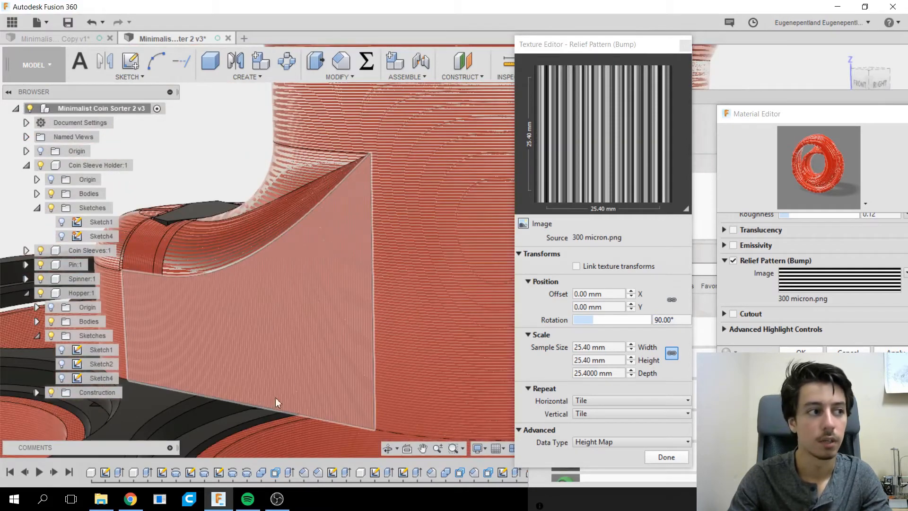
scroll(296, 327, up, 6)
scroll(300, 309, down, 3)
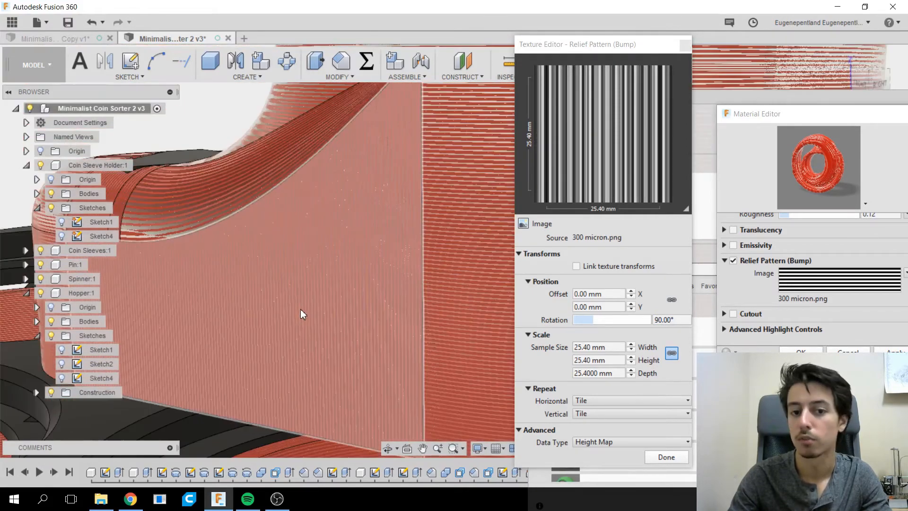
scroll(302, 313, down, 6)
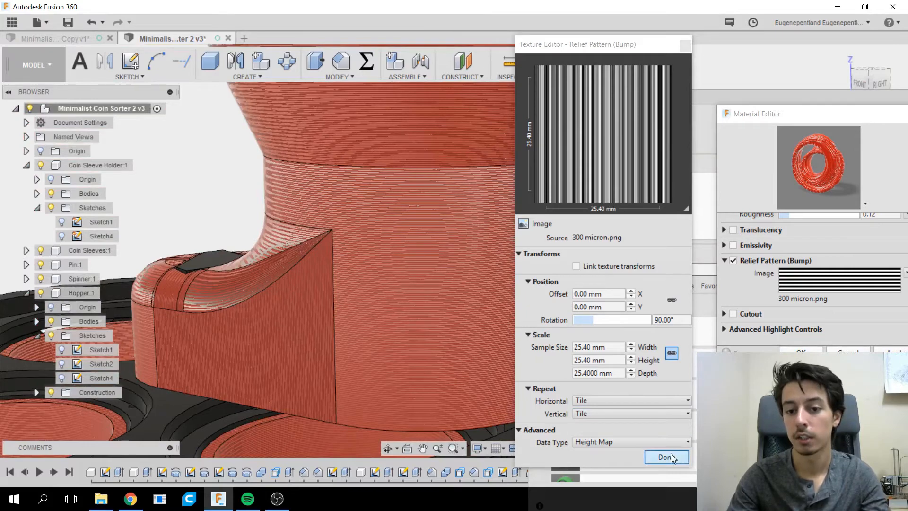
click(663, 455)
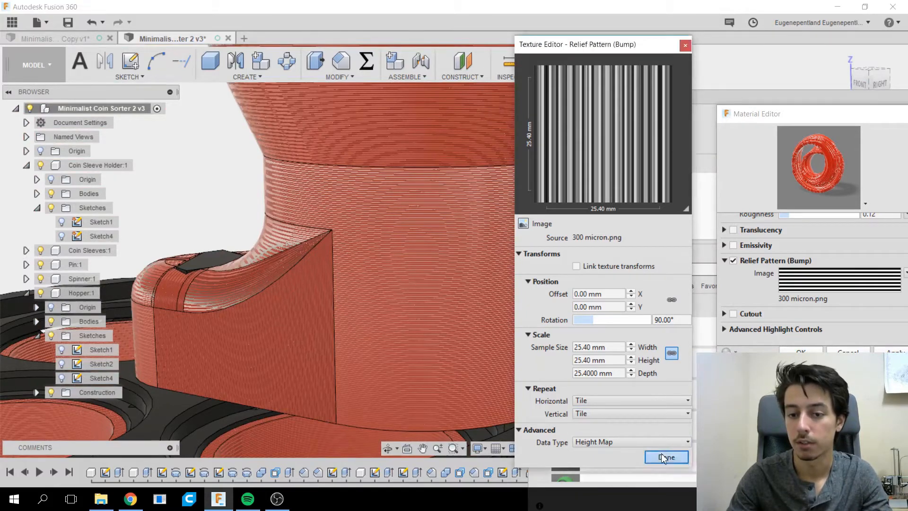
click(897, 350)
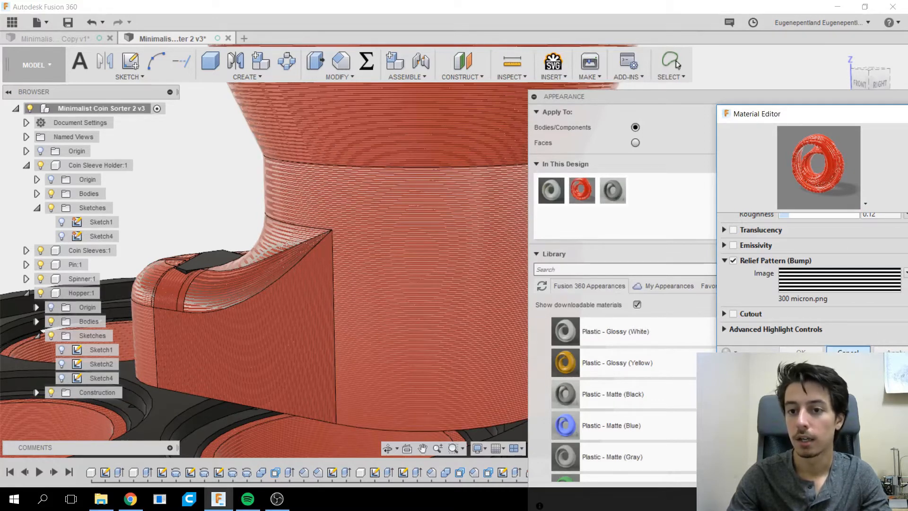
click(848, 353)
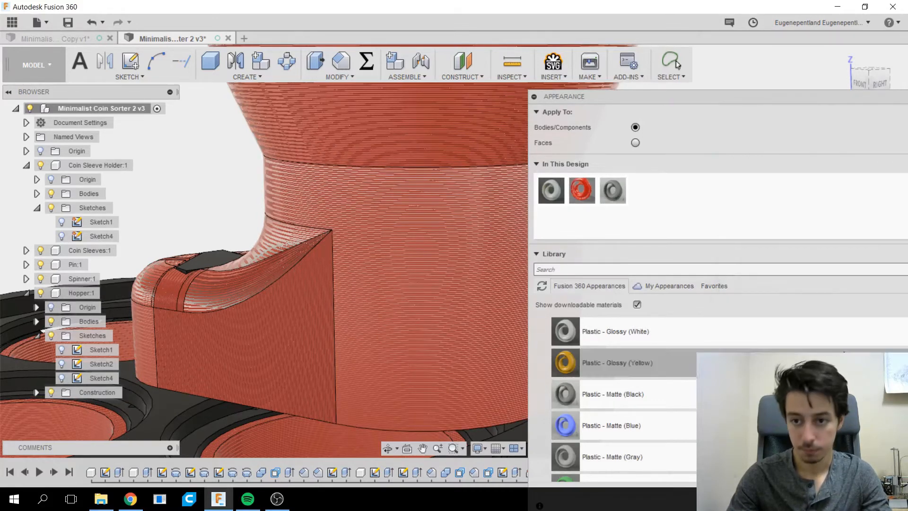
- Duplicate the Plastic - Glossy (Red) appearance used in the design and open the copy's advanced material settings
right_click(581, 190)
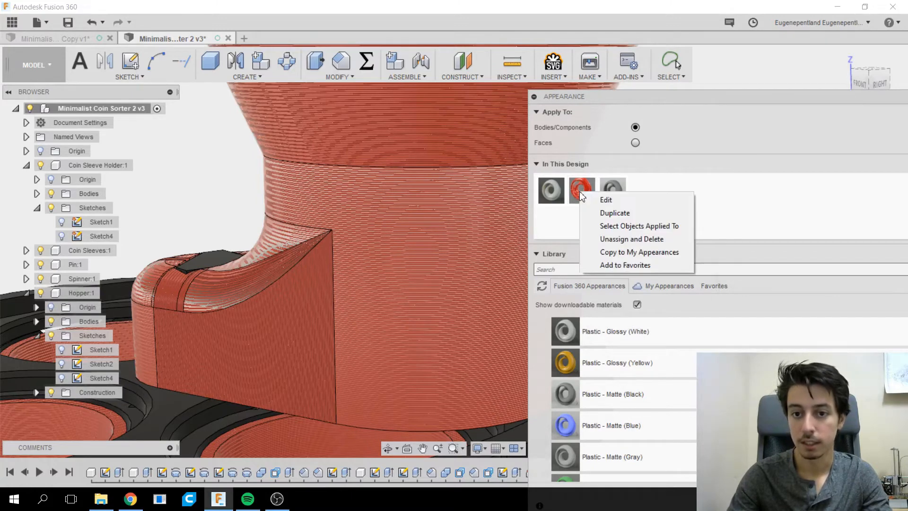
click(606, 214)
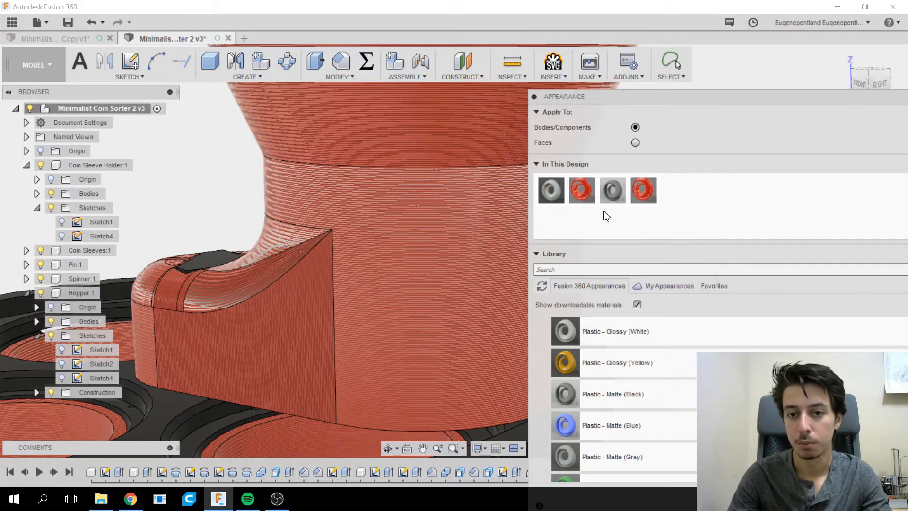
right_click(648, 191)
click(659, 194)
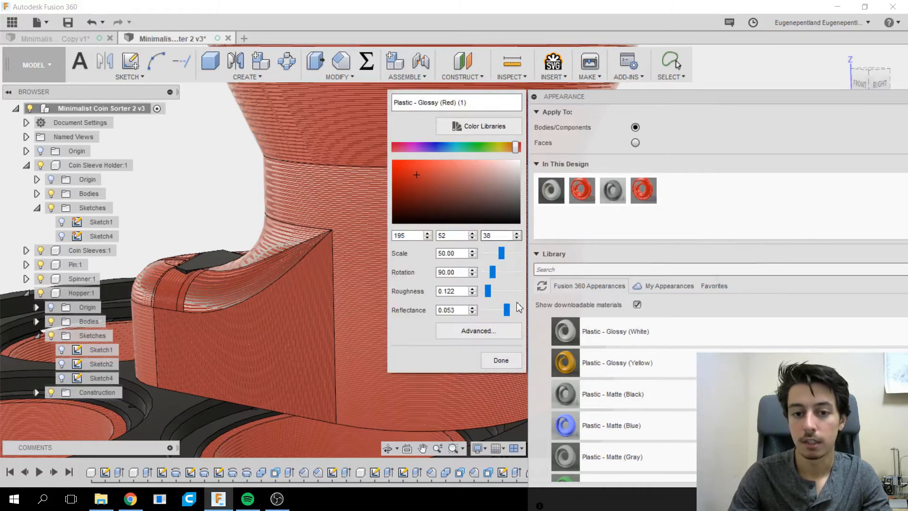
click(502, 330)
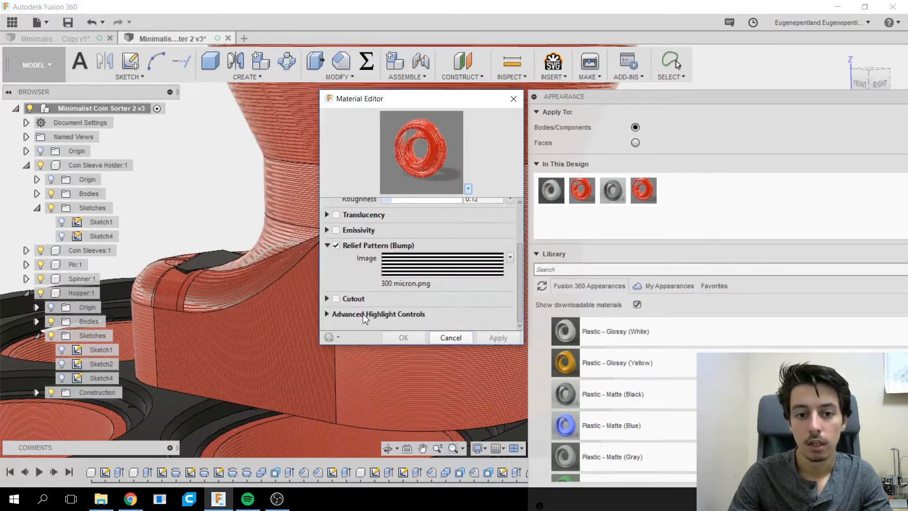
- Set the relief texture rotation of the duplicated red plastic to 0°, apply the change and close its editor
click(423, 263)
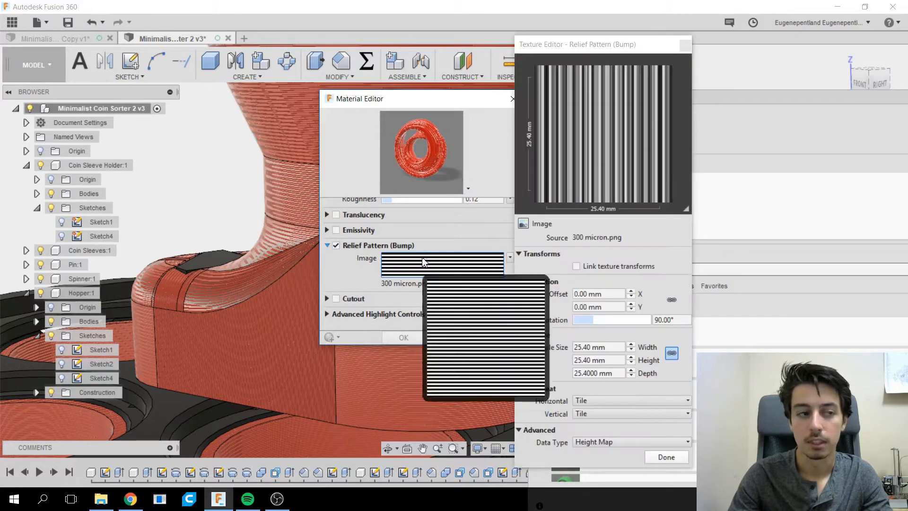
drag(595, 320, 560, 321)
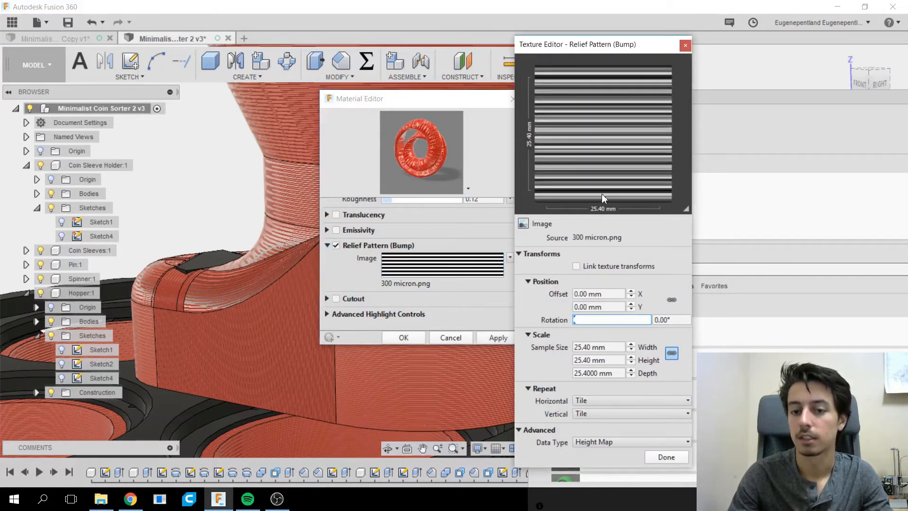
click(666, 458)
click(496, 341)
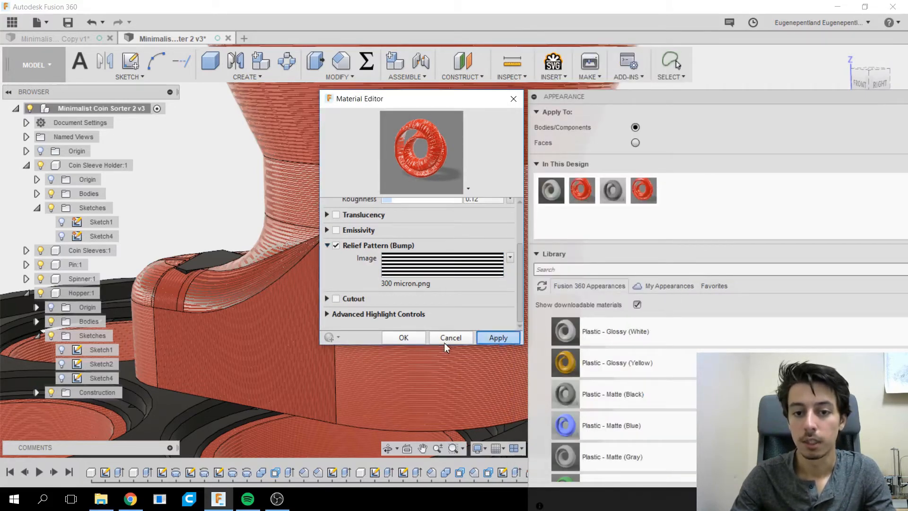
click(453, 341)
- Switch appearance assignment to individual faces and apply the duplicated red plastic to the flat side face of the hopper's spout
scroll(457, 289, down, 3)
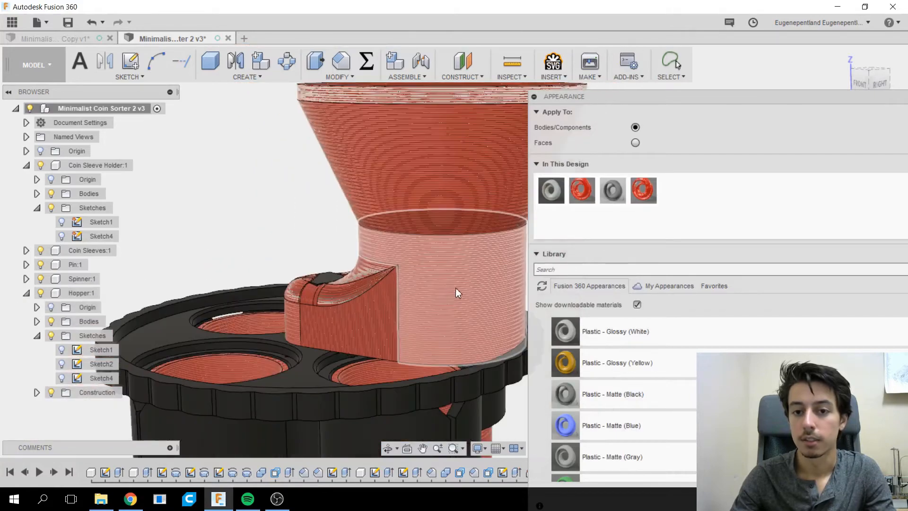
middle_drag(424, 297, 379, 310)
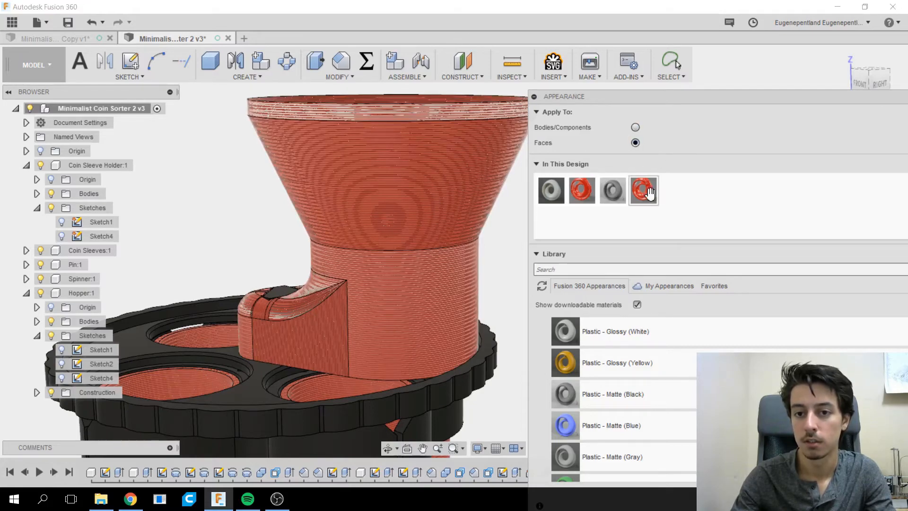
scroll(426, 270, up, 5)
drag(642, 190, 334, 301)
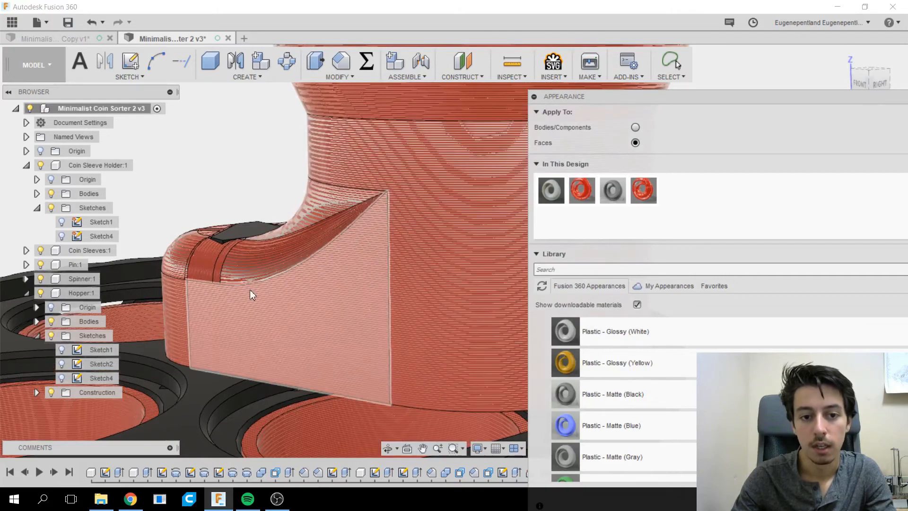
- Apply the duplicated red plastic to the long rim fillet of the spout and the narrow strip at its end
scroll(248, 258, up, 5)
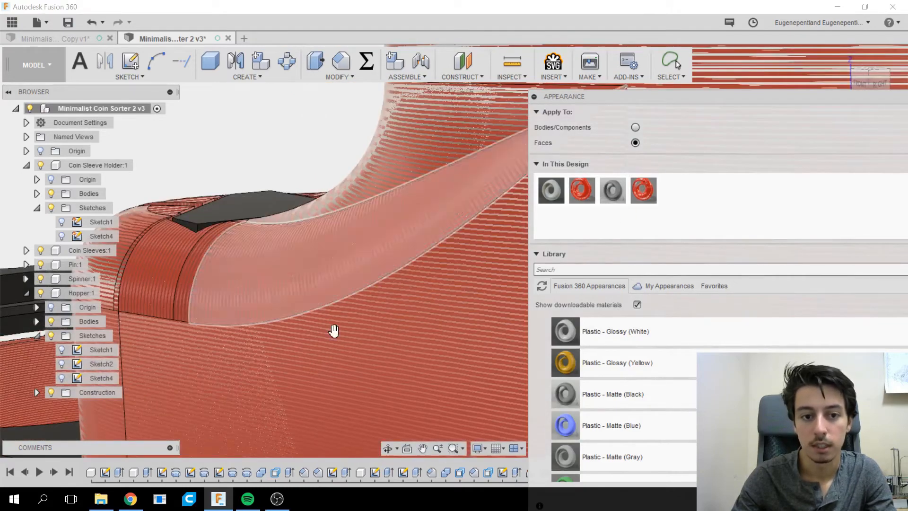
drag(576, 199, 332, 264)
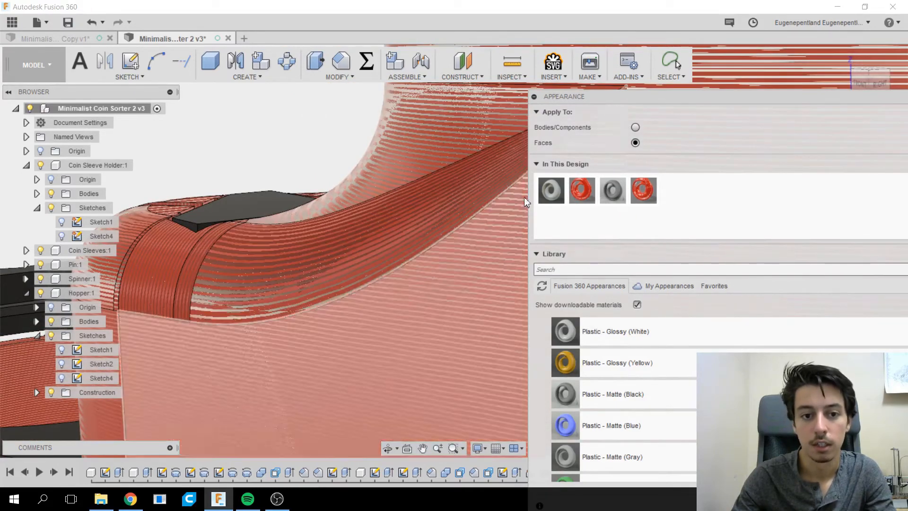
drag(646, 196, 218, 265)
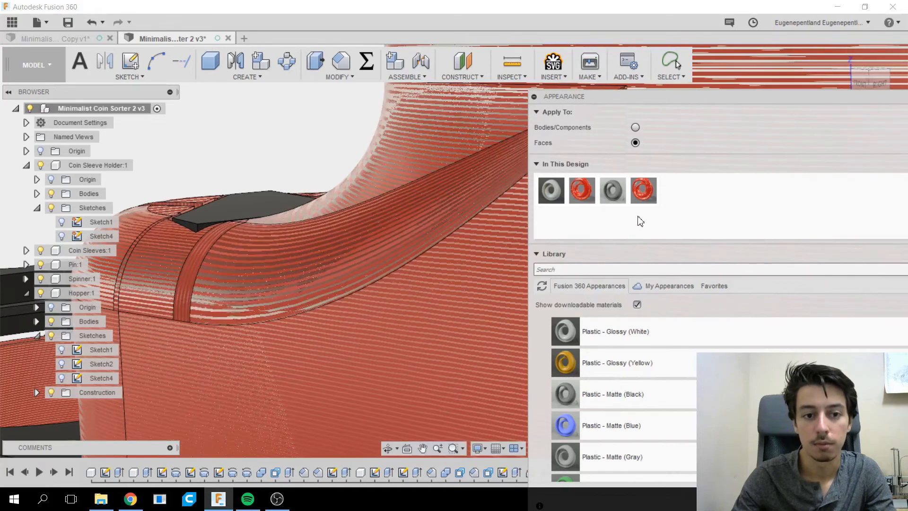
drag(648, 195, 186, 290)
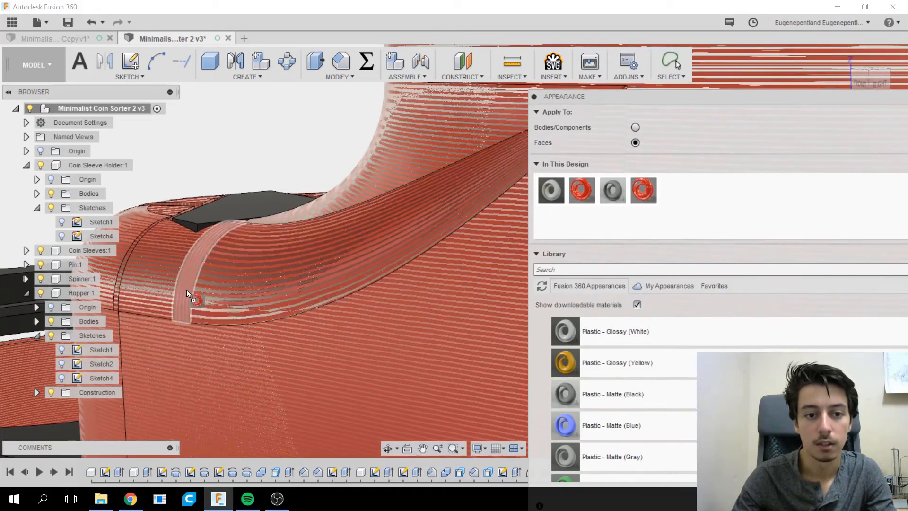
- Apply the duplicated red plastic to the flat side face and the curved rim fillet on the spout's opposite side
scroll(257, 212, down, 5)
shift+middle_drag(217, 148, 341, 177)
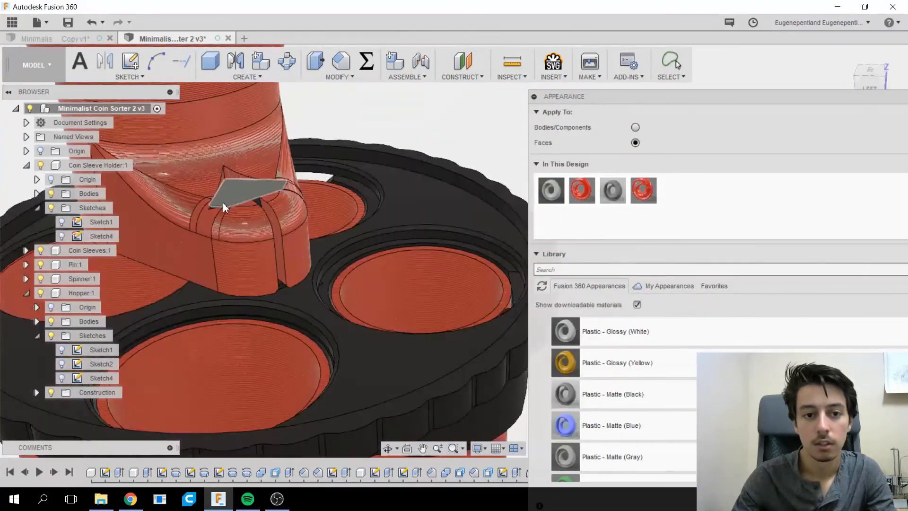
scroll(234, 200, up, 5)
shift+middle_drag(185, 203, 396, 190)
scroll(264, 211, down, 5)
drag(643, 192, 246, 283)
drag(642, 194, 342, 184)
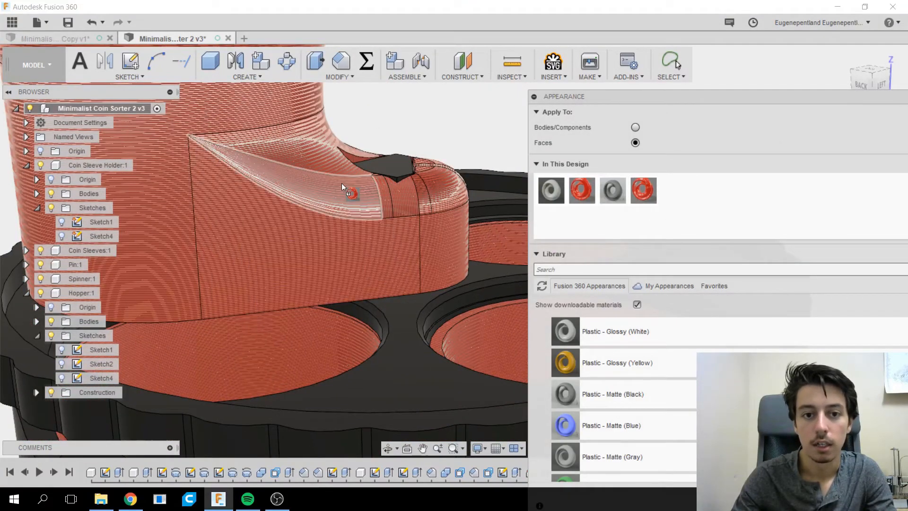
- Assign the original and duplicated red plastics to the remaining small rounded rim faces near the spout's end
scroll(402, 201, down, 4)
shift+middle_drag(421, 208, 450, 204)
scroll(454, 204, up, 5)
drag(581, 194, 372, 189)
drag(639, 197, 412, 198)
- Examine the layer-line texture on the coin sleeves and around the coin sleeve holder
scroll(447, 208, down, 5)
shift+middle_drag(459, 224, 359, 228)
scroll(423, 226, up, 5)
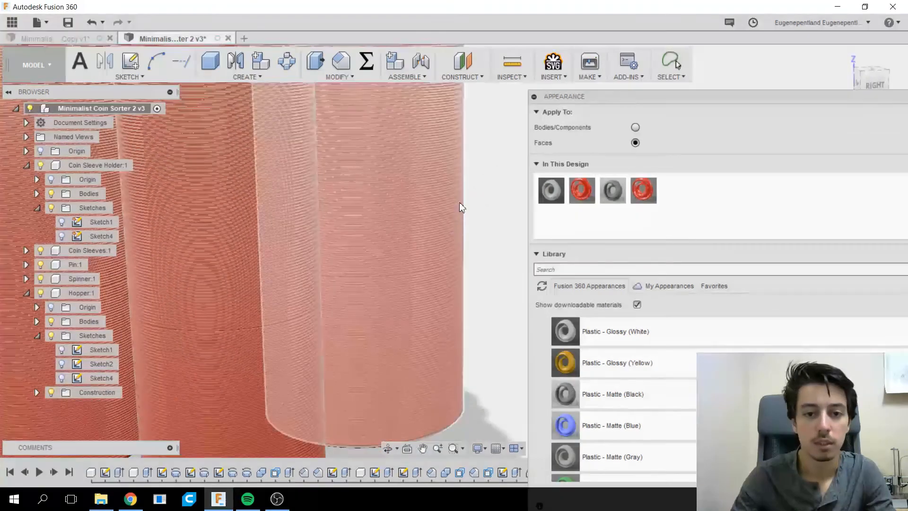
scroll(350, 308, down, 5)
scroll(370, 266, up, 5)
scroll(386, 231, down, 5)
middle_drag(387, 235, 365, 275)
scroll(383, 293, down, 4)
scroll(344, 287, up, 3)
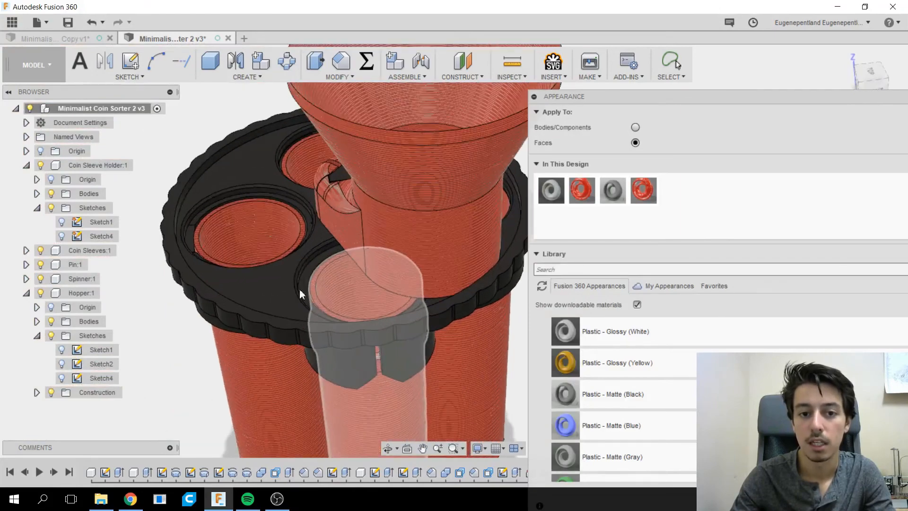
shift+middle_drag(301, 294, 288, 251)
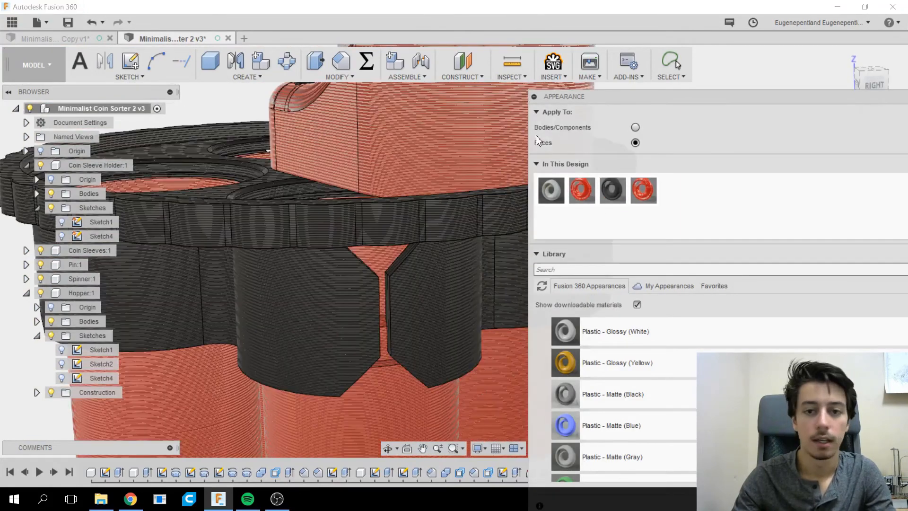
- Collapse the appearance settings and examine the layer lines on the black holder, coin sleeves and hopper
click(543, 97)
scroll(635, 151, down, 4)
shift+middle_drag(634, 152, 540, 265)
scroll(623, 220, up, 2)
scroll(500, 249, up, 3)
scroll(569, 226, down, 3)
shift+middle_drag(539, 265, 538, 231)
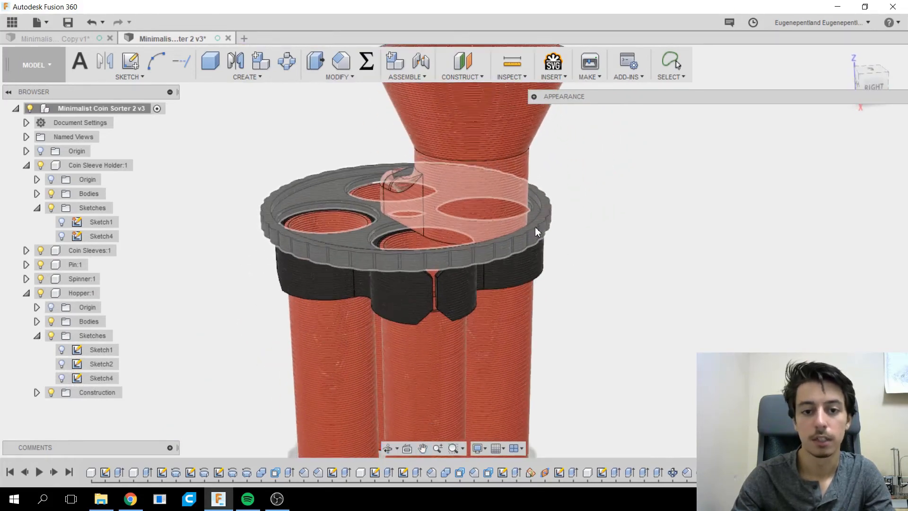
scroll(473, 206, up, 3)
scroll(320, 165, up, 3)
shift+middle_drag(294, 185, 317, 185)
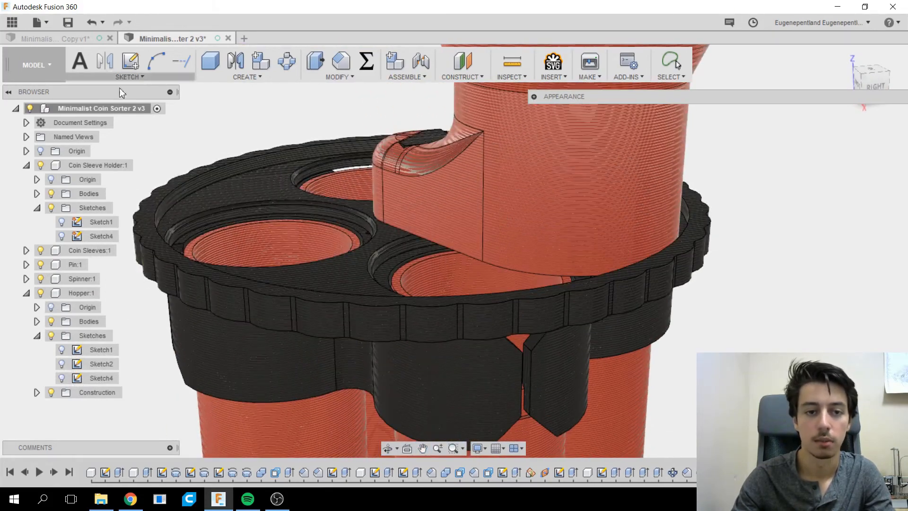
- Switch to the Render workspace, frame the holder and hopper spout up close and start the in-canvas render
click(47, 65)
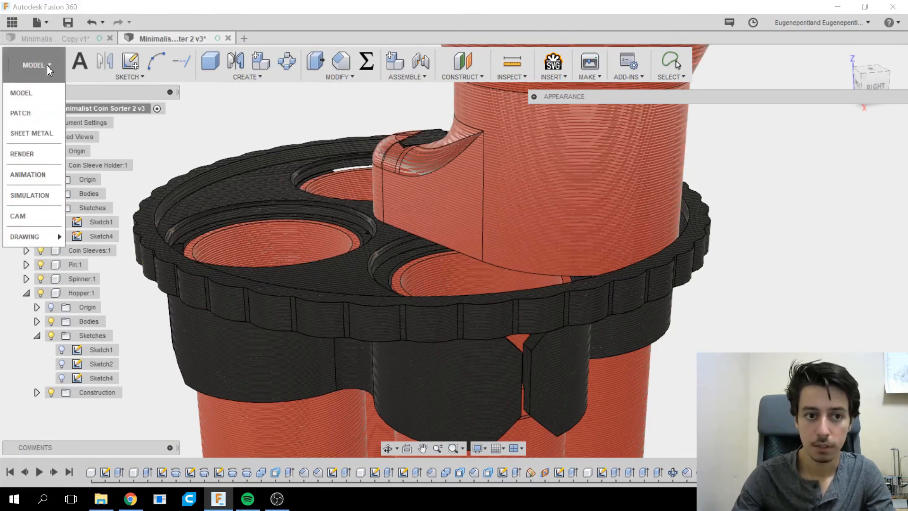
click(41, 160)
shift+middle_drag(244, 153, 323, 117)
scroll(322, 118, up, 2)
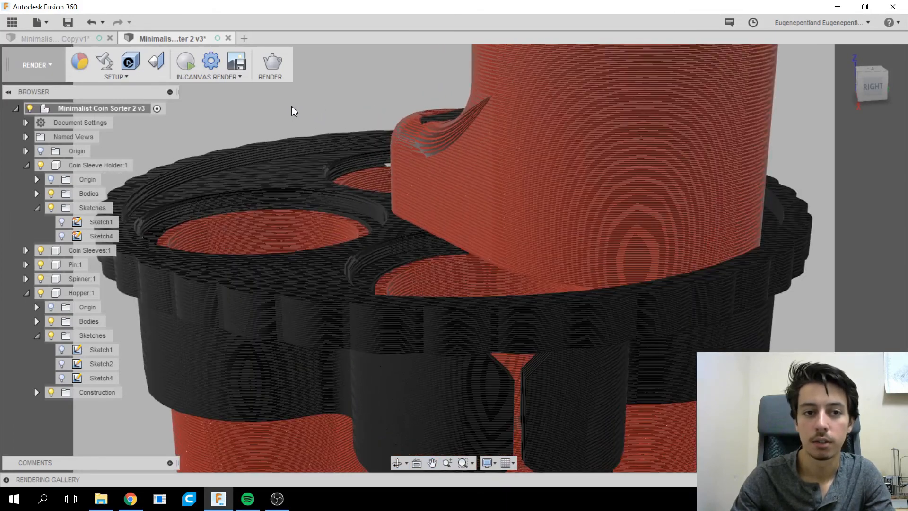
click(187, 57)
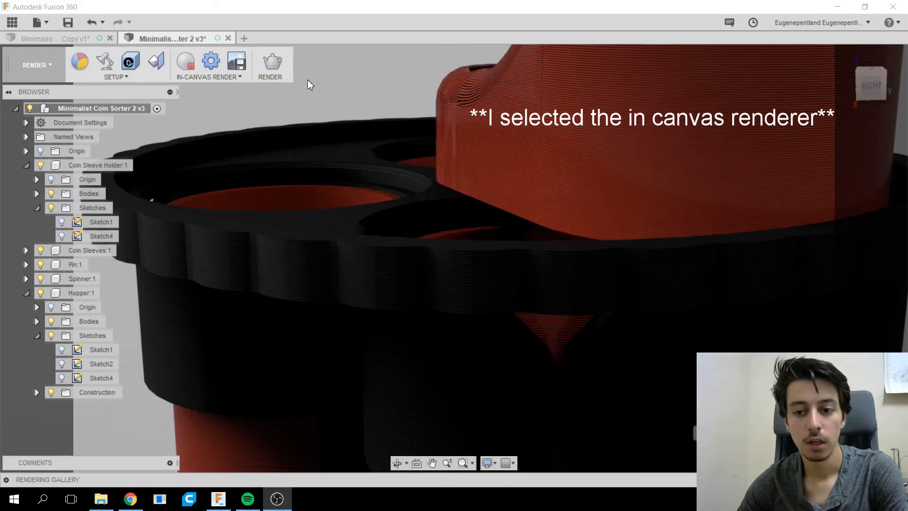